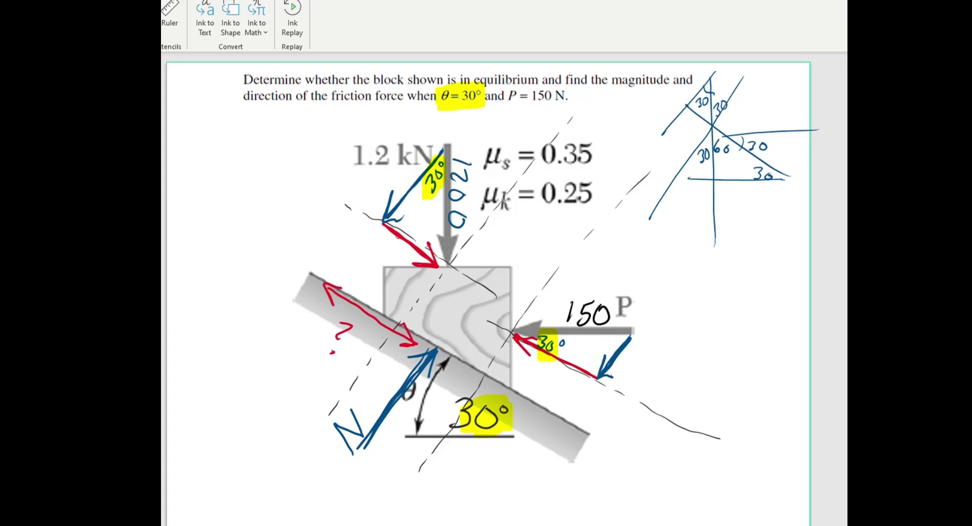
Step: Label the red components 600 and 130 in red and erase the double-headed friction arrow
{"action": "mouse_move", "coordinate": [375, 242]}
{"action": "left_mouse_down"}
{"action": "mouse_move", "coordinate": [365, 253]}
{"action": "mouse_move", "coordinate": [386, 253]}
{"action": "mouse_move", "coordinate": [403, 276]}
{"action": "left_mouse_up"}
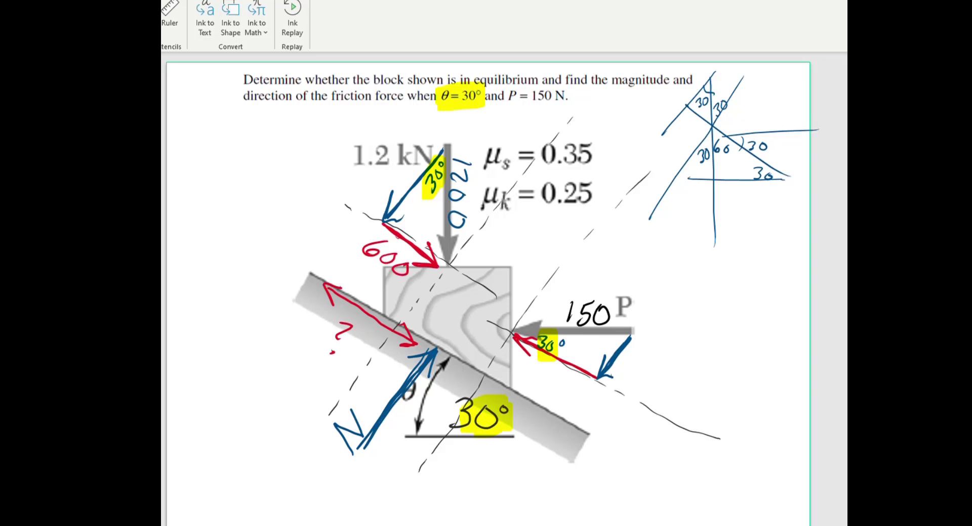
{"action": "left_click_drag", "start_coordinate": [531, 369], "coordinate": [570, 396]}
{"action": "mouse_move", "coordinate": [327, 296]}
{"action": "left_mouse_down"}
{"action": "mouse_move", "coordinate": [318, 298]}
{"action": "mouse_move", "coordinate": [325, 292]}
{"action": "mouse_move", "coordinate": [408, 340]}
{"action": "left_mouse_up"}
Step: Erase the question mark and draw a friction arrow pointing up the incline
{"action": "left_click_drag", "start_coordinate": [349, 324], "coordinate": [335, 356]}
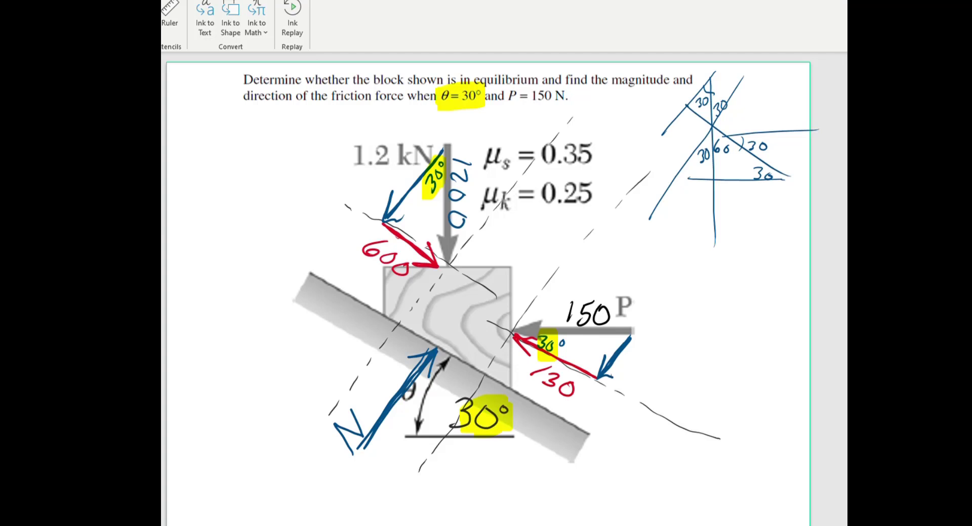
{"action": "mouse_move", "coordinate": [413, 348]}
{"action": "left_mouse_down"}
{"action": "mouse_move", "coordinate": [349, 313]}
{"action": "mouse_move", "coordinate": [414, 349]}
{"action": "left_mouse_up"}
{"action": "mouse_move", "coordinate": [347, 314]}
{"action": "left_mouse_down"}
{"action": "mouse_move", "coordinate": [375, 317]}
{"action": "mouse_move", "coordinate": [353, 335]}
{"action": "left_mouse_up"}
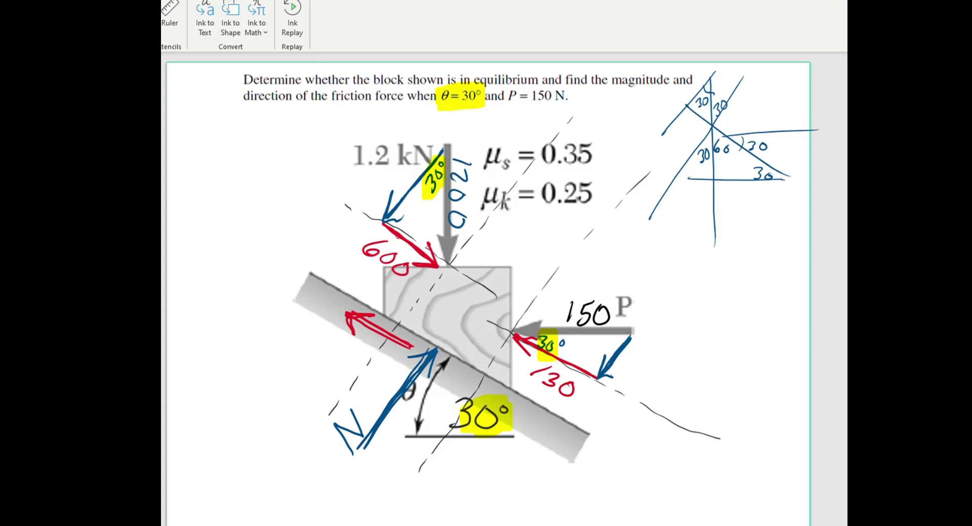
Step: Label the down-slope force 470 in red and blue components 1039 and 75
{"action": "mouse_move", "coordinate": [284, 292]}
{"action": "left_mouse_down"}
{"action": "mouse_move", "coordinate": [295, 303]}
{"action": "mouse_move", "coordinate": [279, 306]}
{"action": "mouse_move", "coordinate": [310, 314]}
{"action": "left_mouse_up"}
{"action": "mouse_move", "coordinate": [377, 188]}
{"action": "left_mouse_down"}
{"action": "mouse_move", "coordinate": [372, 203]}
{"action": "mouse_move", "coordinate": [395, 172]}
{"action": "mouse_move", "coordinate": [391, 189]}
{"action": "left_mouse_up"}
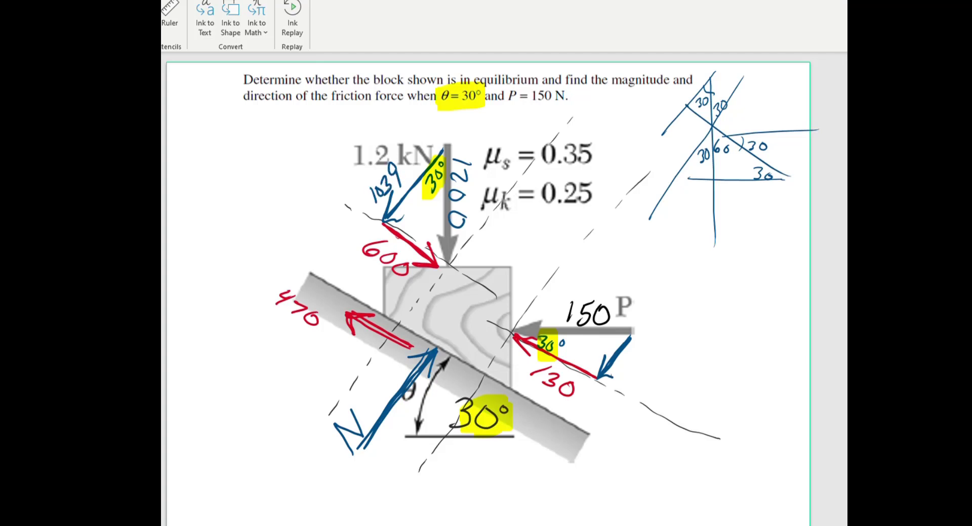
{"action": "mouse_move", "coordinate": [617, 363]}
{"action": "left_mouse_down"}
{"action": "mouse_move", "coordinate": [620, 376]}
{"action": "mouse_move", "coordinate": [640, 351]}
{"action": "left_mouse_up"}
Step: Label the normal force N as 1114 and box the μs and μk coefficients
{"action": "mouse_move", "coordinate": [329, 497]}
{"action": "left_mouse_down"}
{"action": "mouse_move", "coordinate": [320, 514]}
{"action": "mouse_move", "coordinate": [380, 418]}
{"action": "left_mouse_up"}
{"action": "mouse_move", "coordinate": [385, 422]}
{"action": "left_mouse_down"}
{"action": "mouse_move", "coordinate": [385, 440]}
{"action": "mouse_move", "coordinate": [353, 464]}
{"action": "left_mouse_up"}
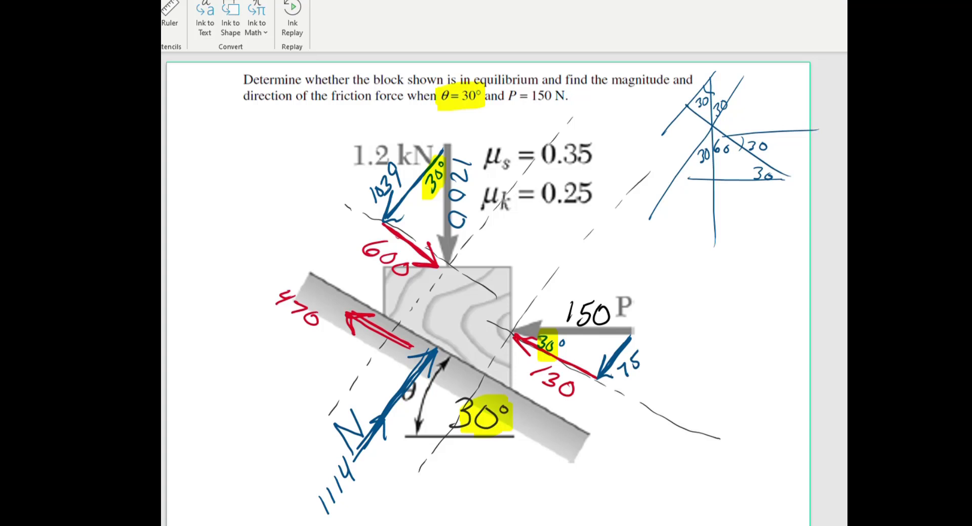
{"action": "mouse_move", "coordinate": [478, 136]}
{"action": "left_mouse_down"}
{"action": "mouse_move", "coordinate": [471, 223]}
{"action": "mouse_move", "coordinate": [607, 216]}
{"action": "mouse_move", "coordinate": [615, 149]}
{"action": "mouse_move", "coordinate": [578, 137]}
{"action": "mouse_move", "coordinate": [476, 138]}
{"action": "left_mouse_up"}
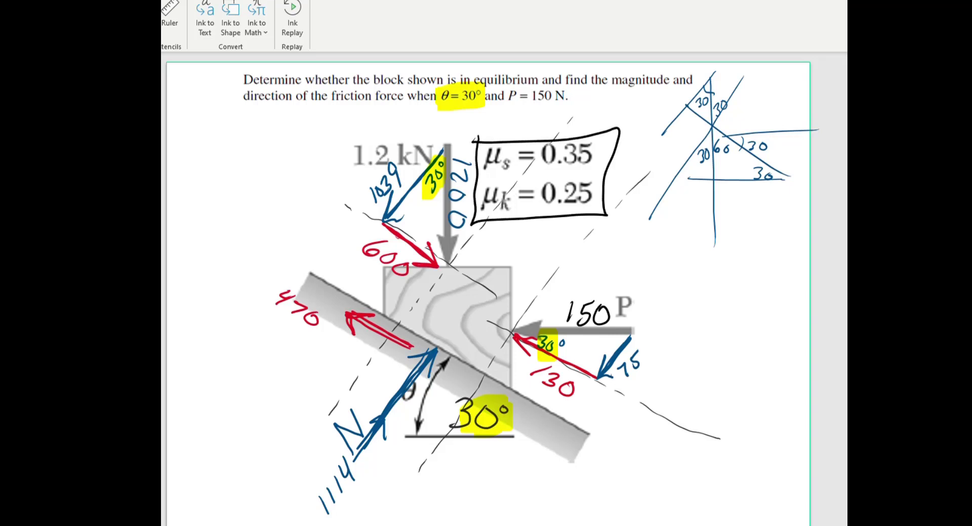
Step: Draw a connector from the coefficient box and write μN and μsN = 0.35×1114 = below
{"action": "mouse_move", "coordinate": [592, 182]}
{"action": "left_mouse_down"}
{"action": "mouse_move", "coordinate": [629, 207]}
{"action": "mouse_move", "coordinate": [678, 276]}
{"action": "left_mouse_up"}
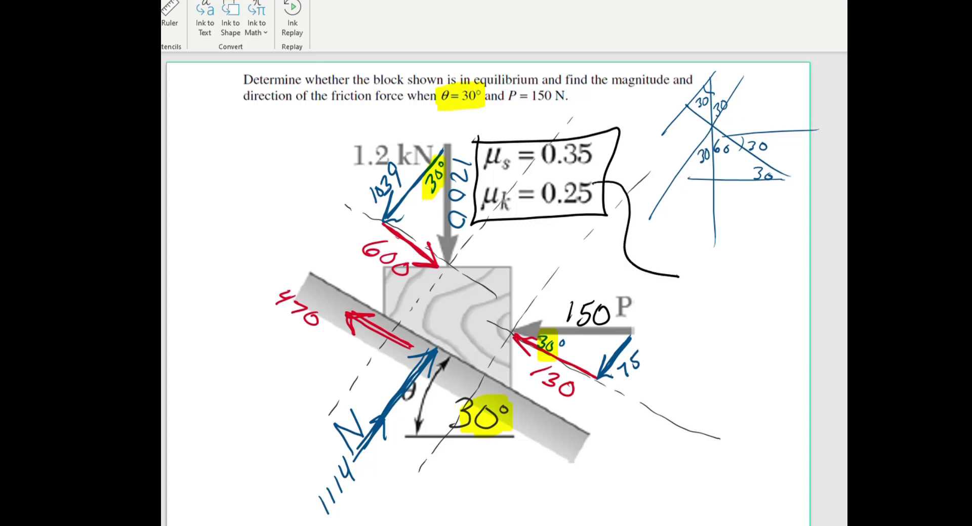
{"action": "mouse_move", "coordinate": [386, 511]}
{"action": "left_mouse_down"}
{"action": "mouse_move", "coordinate": [420, 491]}
{"action": "mouse_move", "coordinate": [428, 511]}
{"action": "mouse_move", "coordinate": [441, 510]}
{"action": "mouse_move", "coordinate": [460, 487]}
{"action": "mouse_move", "coordinate": [545, 486]}
{"action": "mouse_move", "coordinate": [556, 468]}
{"action": "mouse_move", "coordinate": [577, 471]}
{"action": "left_mouse_up"}
{"action": "mouse_move", "coordinate": [566, 477]}
{"action": "left_mouse_down"}
{"action": "mouse_move", "coordinate": [592, 469]}
{"action": "mouse_move", "coordinate": [603, 479]}
{"action": "mouse_move", "coordinate": [612, 471]}
{"action": "mouse_move", "coordinate": [613, 481]}
{"action": "mouse_move", "coordinate": [633, 478]}
{"action": "mouse_move", "coordinate": [642, 458]}
{"action": "mouse_move", "coordinate": [638, 476]}
{"action": "mouse_move", "coordinate": [661, 477]}
{"action": "left_mouse_up"}
{"action": "left_click", "coordinate": [603, 480]}
{"action": "mouse_move", "coordinate": [677, 460]}
{"action": "left_mouse_down"}
{"action": "mouse_move", "coordinate": [672, 476]}
{"action": "mouse_move", "coordinate": [692, 466]}
{"action": "mouse_move", "coordinate": [686, 480]}
{"action": "mouse_move", "coordinate": [709, 466]}
{"action": "left_mouse_up"}
{"action": "left_click_drag", "start_coordinate": [696, 475], "coordinate": [711, 473]}
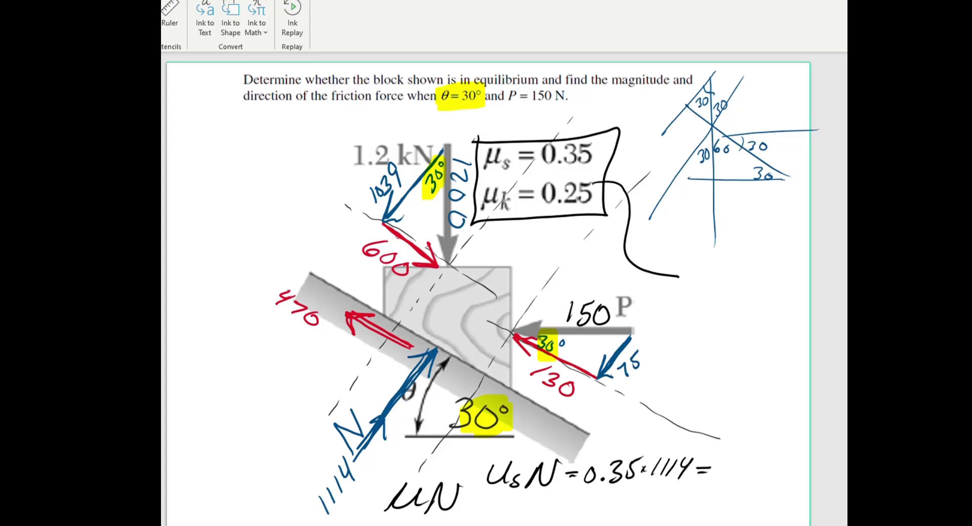
Step: Write 390 as the static friction limit and highlight 390 and 470 in orange
{"action": "mouse_move", "coordinate": [717, 457]}
{"action": "left_mouse_down"}
{"action": "mouse_move", "coordinate": [727, 464]}
{"action": "mouse_move", "coordinate": [714, 476]}
{"action": "mouse_move", "coordinate": [752, 460]}
{"action": "left_mouse_up"}
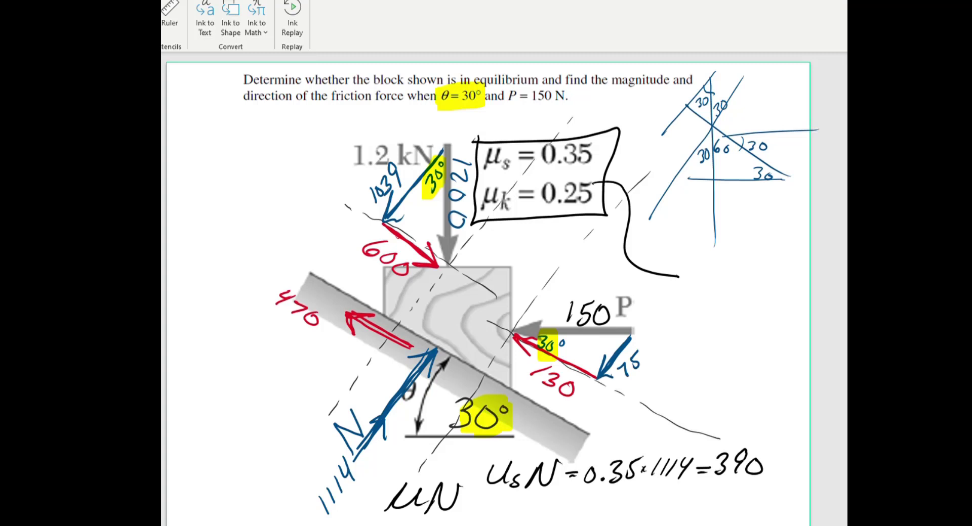
{"action": "mouse_move", "coordinate": [706, 462]}
{"action": "left_mouse_down"}
{"action": "mouse_move", "coordinate": [757, 465]}
{"action": "mouse_move", "coordinate": [764, 476]}
{"action": "left_mouse_up"}
{"action": "left_click", "coordinate": [311, 326]}
{"action": "left_click_drag", "start_coordinate": [311, 326], "coordinate": [310, 334]}
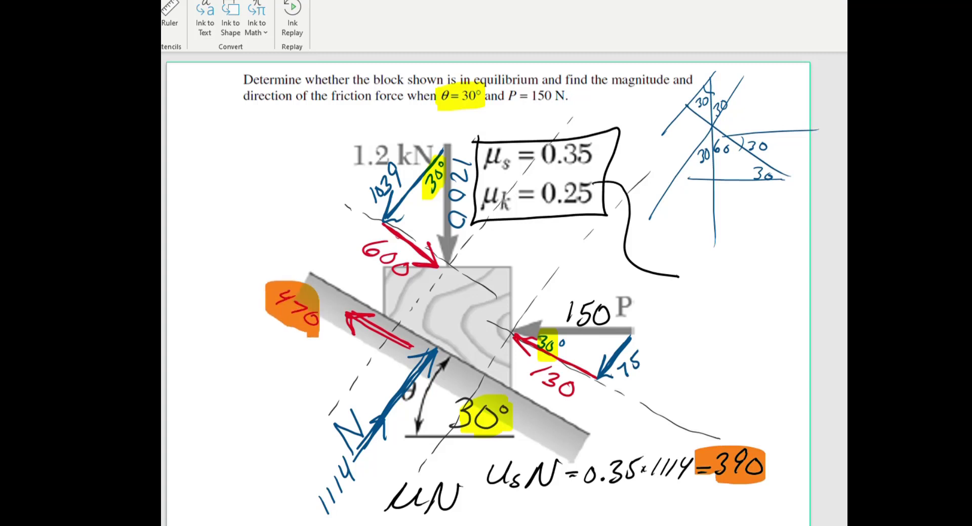
Step: Cross out 390 and write the kinetic check μkN = 0.25×1114 = 279
{"action": "mouse_move", "coordinate": [758, 432]}
{"action": "left_mouse_down"}
{"action": "mouse_move", "coordinate": [721, 483]}
{"action": "mouse_move", "coordinate": [763, 490]}
{"action": "left_mouse_up"}
{"action": "mouse_move", "coordinate": [483, 500]}
{"action": "left_mouse_down"}
{"action": "mouse_move", "coordinate": [506, 498]}
{"action": "mouse_move", "coordinate": [506, 521]}
{"action": "mouse_move", "coordinate": [534, 522]}
{"action": "mouse_move", "coordinate": [548, 497]}
{"action": "mouse_move", "coordinate": [566, 508]}
{"action": "left_mouse_up"}
{"action": "mouse_move", "coordinate": [556, 516]}
{"action": "left_mouse_down"}
{"action": "mouse_move", "coordinate": [583, 517]}
{"action": "mouse_move", "coordinate": [582, 506]}
{"action": "mouse_move", "coordinate": [618, 519]}
{"action": "left_mouse_up"}
{"action": "left_click_drag", "start_coordinate": [623, 501], "coordinate": [651, 517]}
{"action": "mouse_move", "coordinate": [667, 500]}
{"action": "left_mouse_down"}
{"action": "mouse_move", "coordinate": [660, 517]}
{"action": "mouse_move", "coordinate": [677, 519]}
{"action": "left_mouse_up"}
{"action": "left_click", "coordinate": [681, 503]}
{"action": "mouse_move", "coordinate": [690, 501]}
{"action": "left_mouse_down"}
{"action": "mouse_move", "coordinate": [689, 519]}
{"action": "mouse_move", "coordinate": [714, 507]}
{"action": "left_mouse_up"}
{"action": "mouse_move", "coordinate": [701, 515]}
{"action": "left_mouse_down"}
{"action": "mouse_move", "coordinate": [738, 519]}
{"action": "mouse_move", "coordinate": [760, 501]}
{"action": "mouse_move", "coordinate": [750, 516]}
{"action": "left_mouse_up"}
{"action": "mouse_move", "coordinate": [776, 496]}
{"action": "left_mouse_down"}
{"action": "mouse_move", "coordinate": [767, 516]}
{"action": "mouse_move", "coordinate": [699, 501]}
{"action": "mouse_move", "coordinate": [797, 524]}
{"action": "left_mouse_up"}
Step: Fix the middle digit of 390, cross out 470, and write 279 as the friction force
{"action": "left_click_drag", "start_coordinate": [746, 449], "coordinate": [735, 462]}
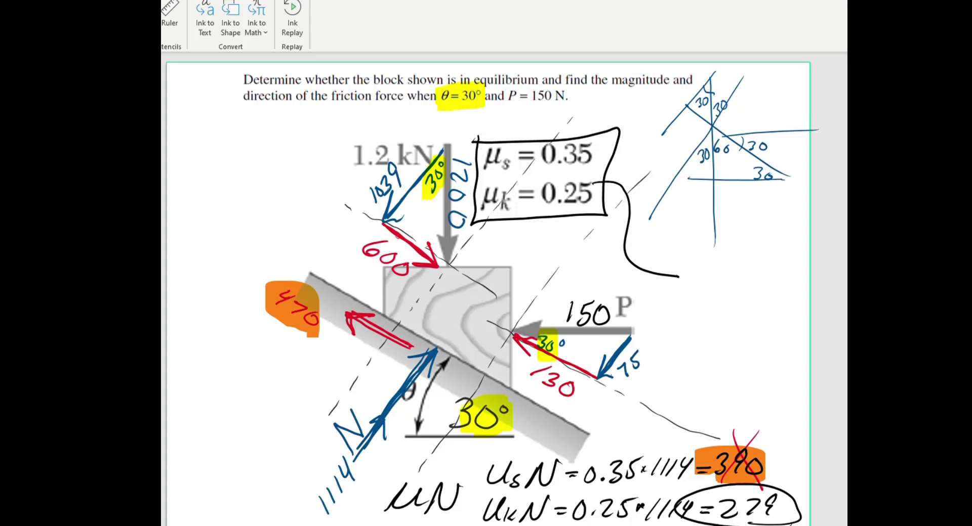
{"action": "mouse_move", "coordinate": [271, 316]}
{"action": "left_mouse_down"}
{"action": "mouse_move", "coordinate": [318, 295]}
{"action": "mouse_move", "coordinate": [286, 292]}
{"action": "left_mouse_up"}
{"action": "mouse_move", "coordinate": [266, 346]}
{"action": "left_mouse_down"}
{"action": "mouse_move", "coordinate": [283, 357]}
{"action": "mouse_move", "coordinate": [298, 346]}
{"action": "mouse_move", "coordinate": [292, 363]}
{"action": "left_mouse_up"}
{"action": "left_click_drag", "start_coordinate": [325, 344], "coordinate": [305, 367]}
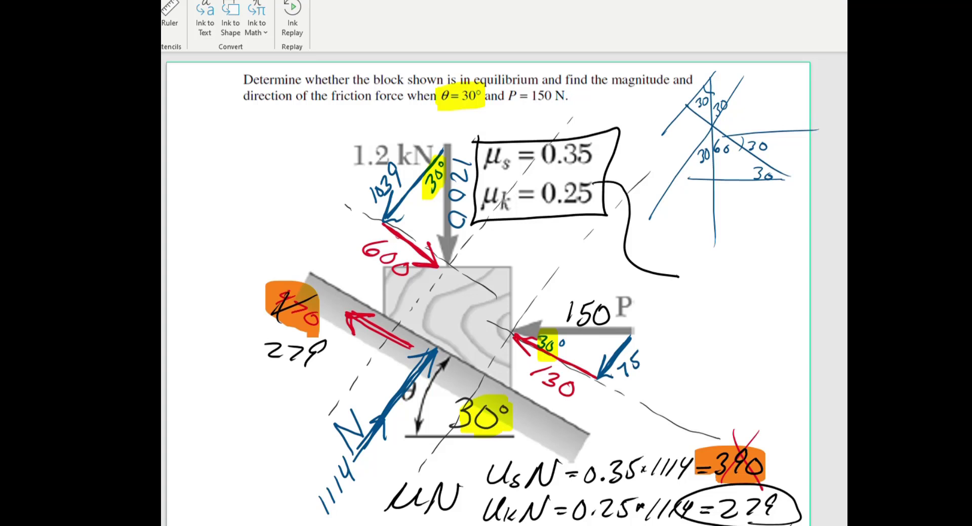
Step: Write "tan30 =" above the μsN equation
{"action": "mouse_move", "coordinate": [612, 413]}
{"action": "left_mouse_down"}
{"action": "mouse_move", "coordinate": [630, 434]}
{"action": "mouse_move", "coordinate": [642, 440]}
{"action": "mouse_move", "coordinate": [647, 428]}
{"action": "mouse_move", "coordinate": [653, 440]}
{"action": "mouse_move", "coordinate": [707, 429]}
{"action": "left_mouse_up"}
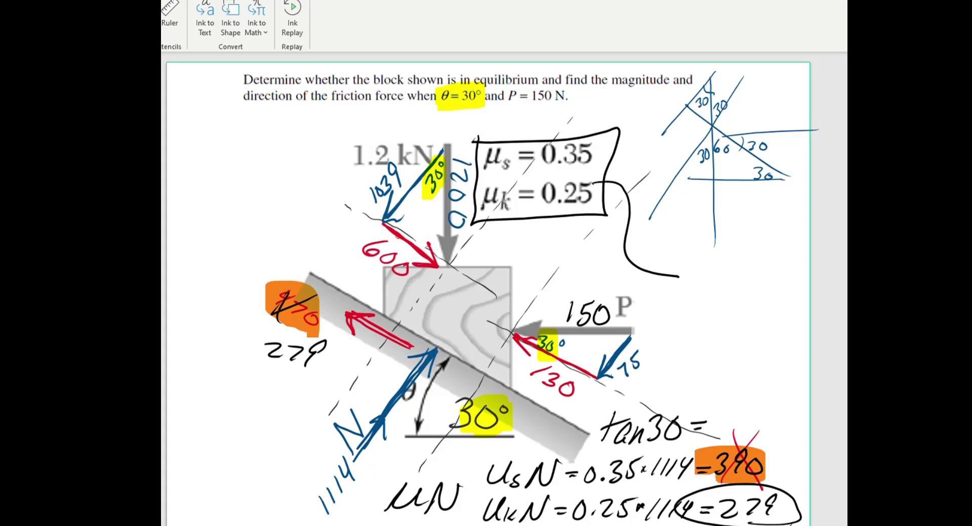
Step: Complete the line as tan30 = 0.58 and highlight 0.58 in orange
{"action": "mouse_move", "coordinate": [722, 411]}
{"action": "left_mouse_down"}
{"action": "mouse_move", "coordinate": [741, 431]}
{"action": "mouse_move", "coordinate": [761, 408]}
{"action": "mouse_move", "coordinate": [763, 430]}
{"action": "mouse_move", "coordinate": [771, 411]}
{"action": "left_mouse_up"}
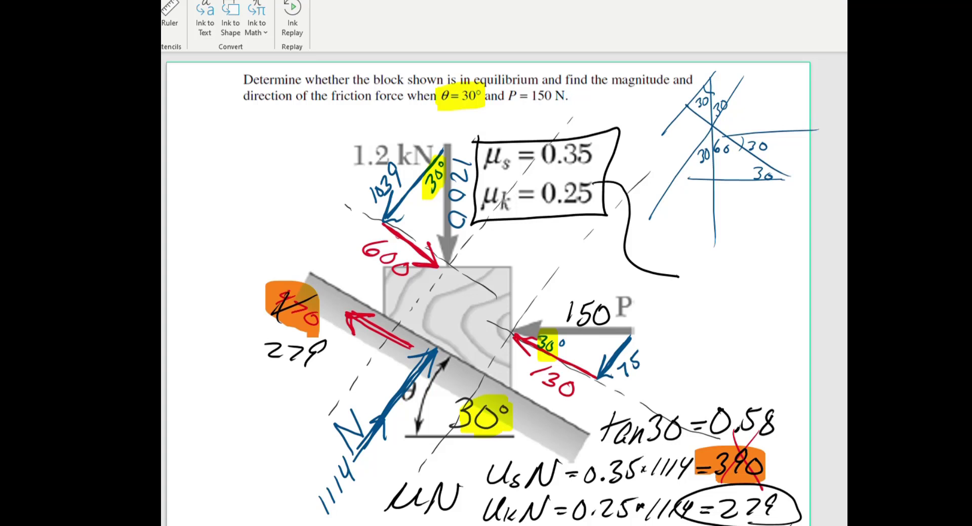
{"action": "mouse_move", "coordinate": [773, 411]}
{"action": "left_mouse_down"}
{"action": "mouse_move", "coordinate": [707, 421]}
{"action": "mouse_move", "coordinate": [781, 427]}
{"action": "mouse_move", "coordinate": [708, 446]}
{"action": "left_mouse_up"}
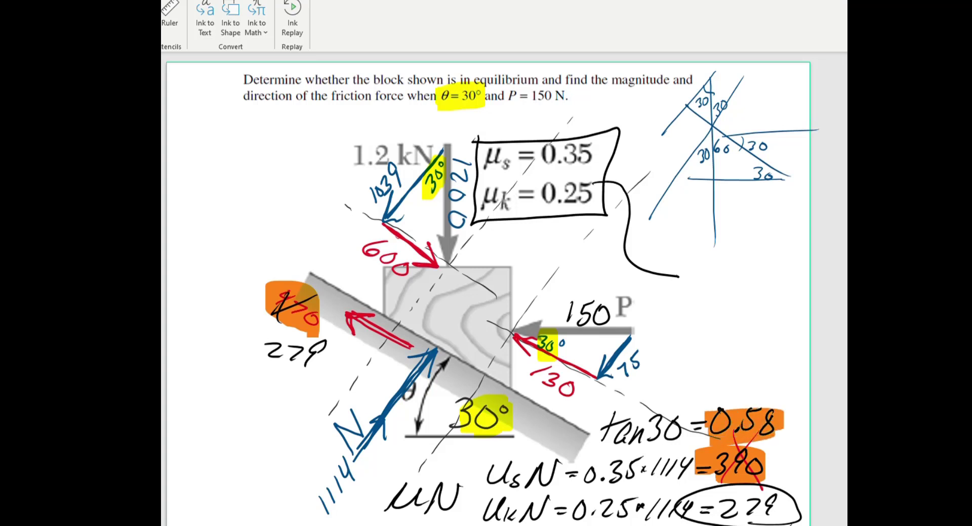